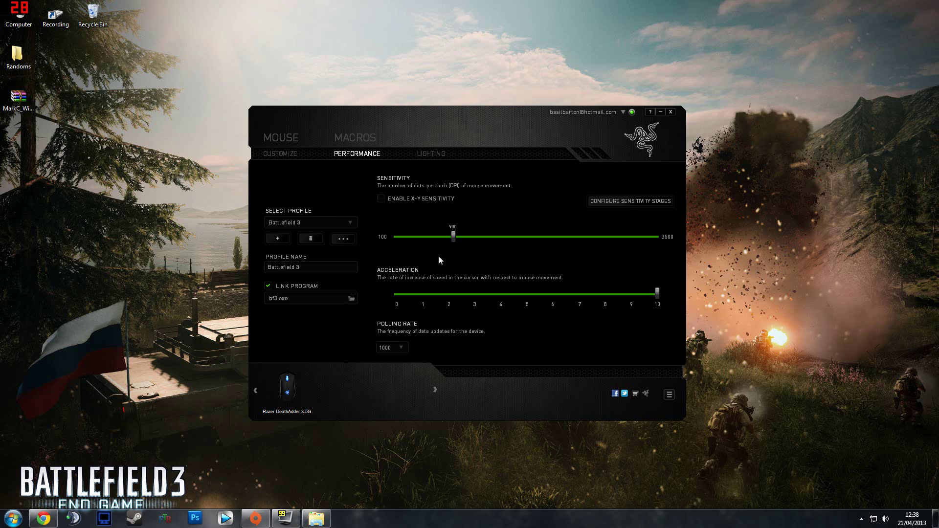
Reach Mouse Properties via Control Panel > Hardware and Sound and show the Pointer Options with enhance pointer precision off.
left_click(13, 519)
left_click(166, 355)
left_click(334, 207)
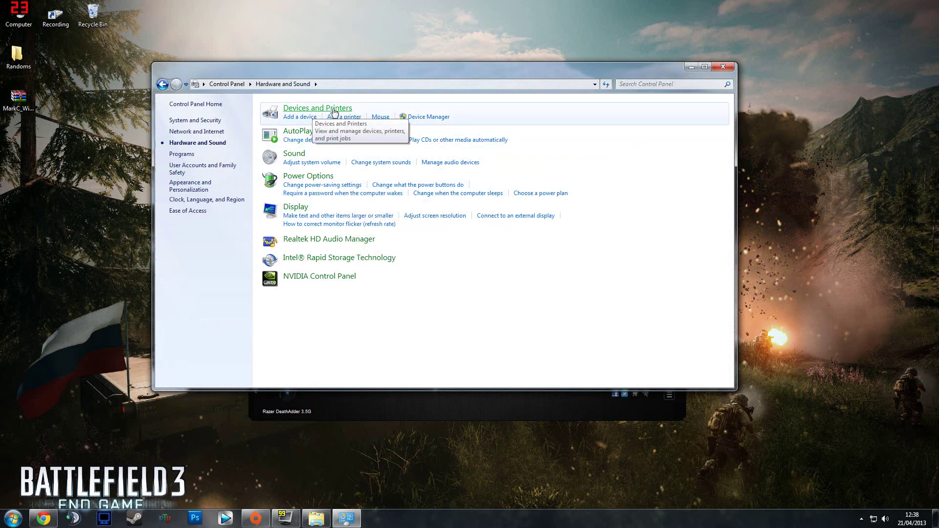
left_click(381, 117)
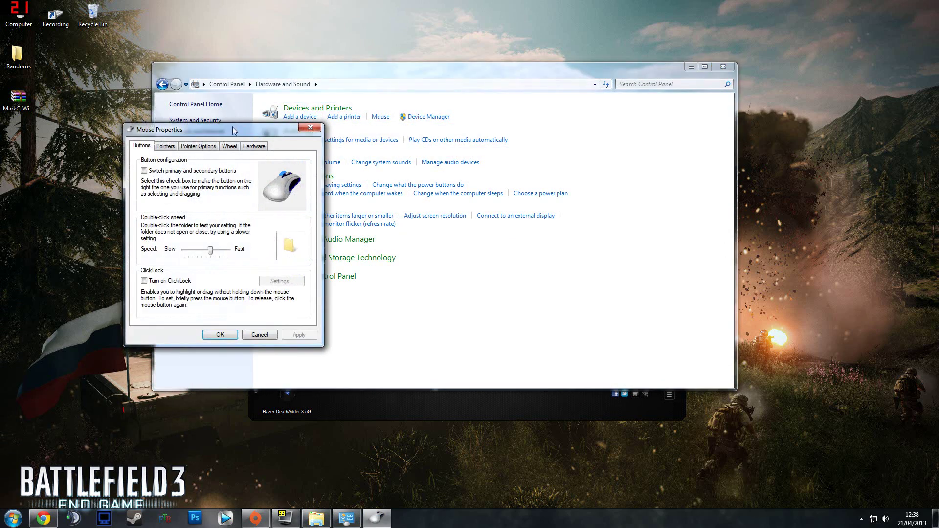
left_click_drag(233, 127, 366, 136)
left_click(324, 155)
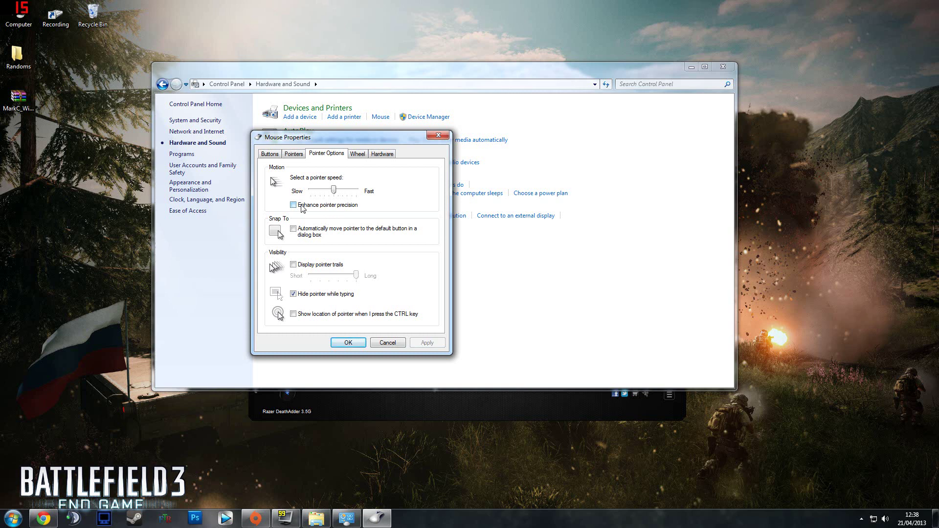
Close Mouse Properties and Control Panel, then select the MarkC mouse fix file on the desktop.
left_click(438, 136)
left_click(723, 66)
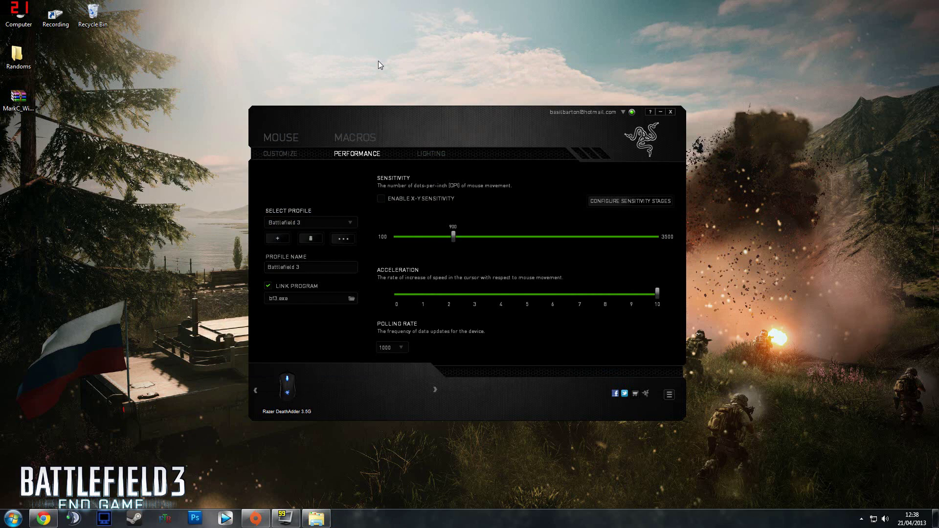
left_click(25, 100)
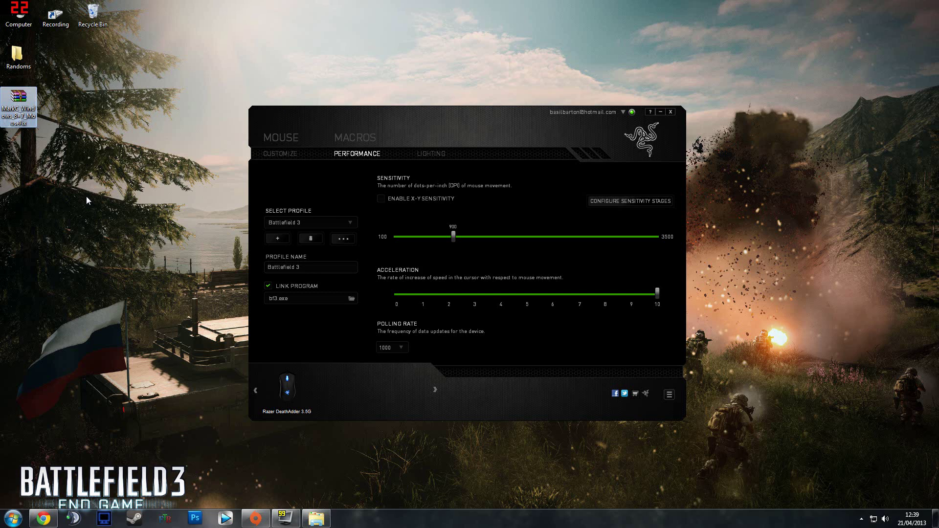
left_click(97, 230)
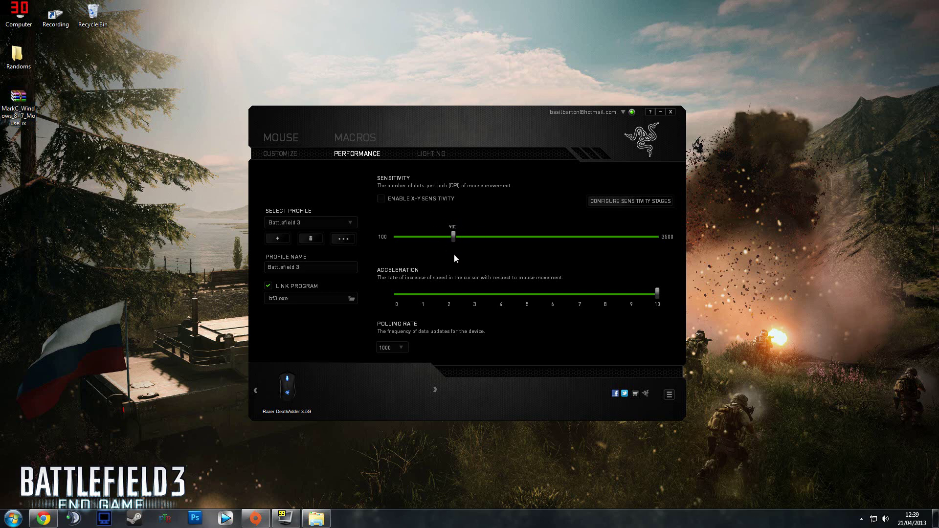